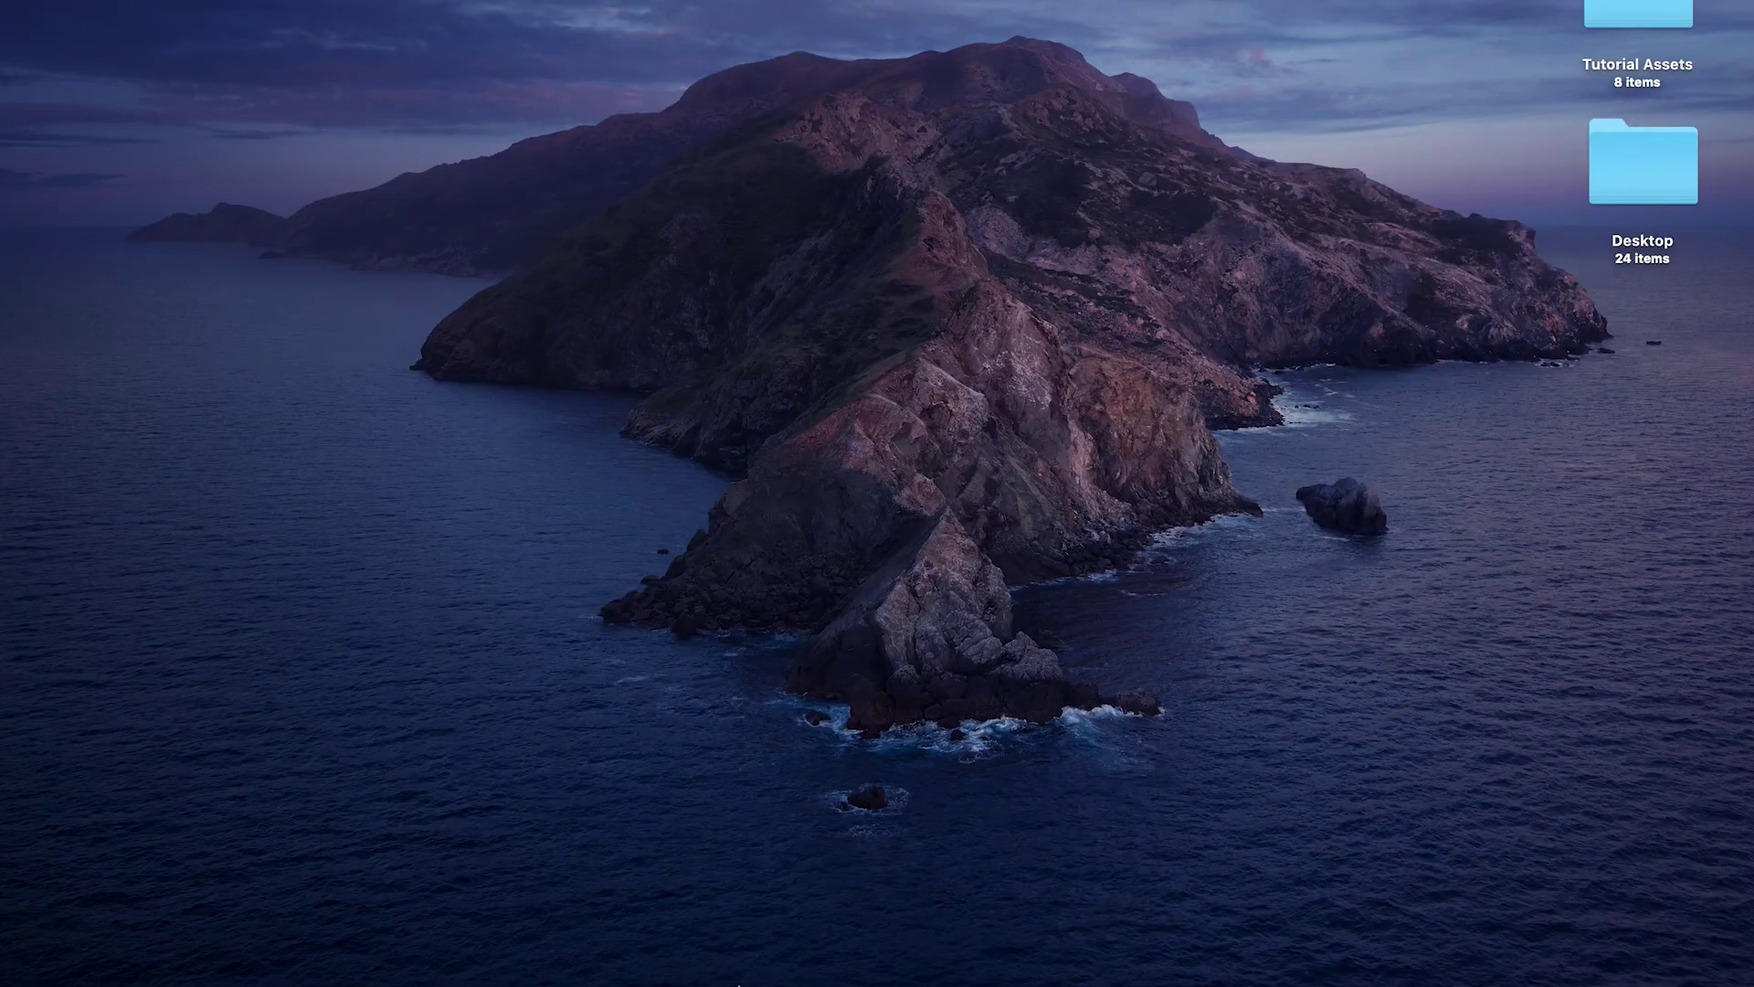
Step: Open System Preferences' Displays Arrangement tab, showing laptop and projector with Mirror Displays unchecked
mouse_move(776, 980)
click(776, 945)
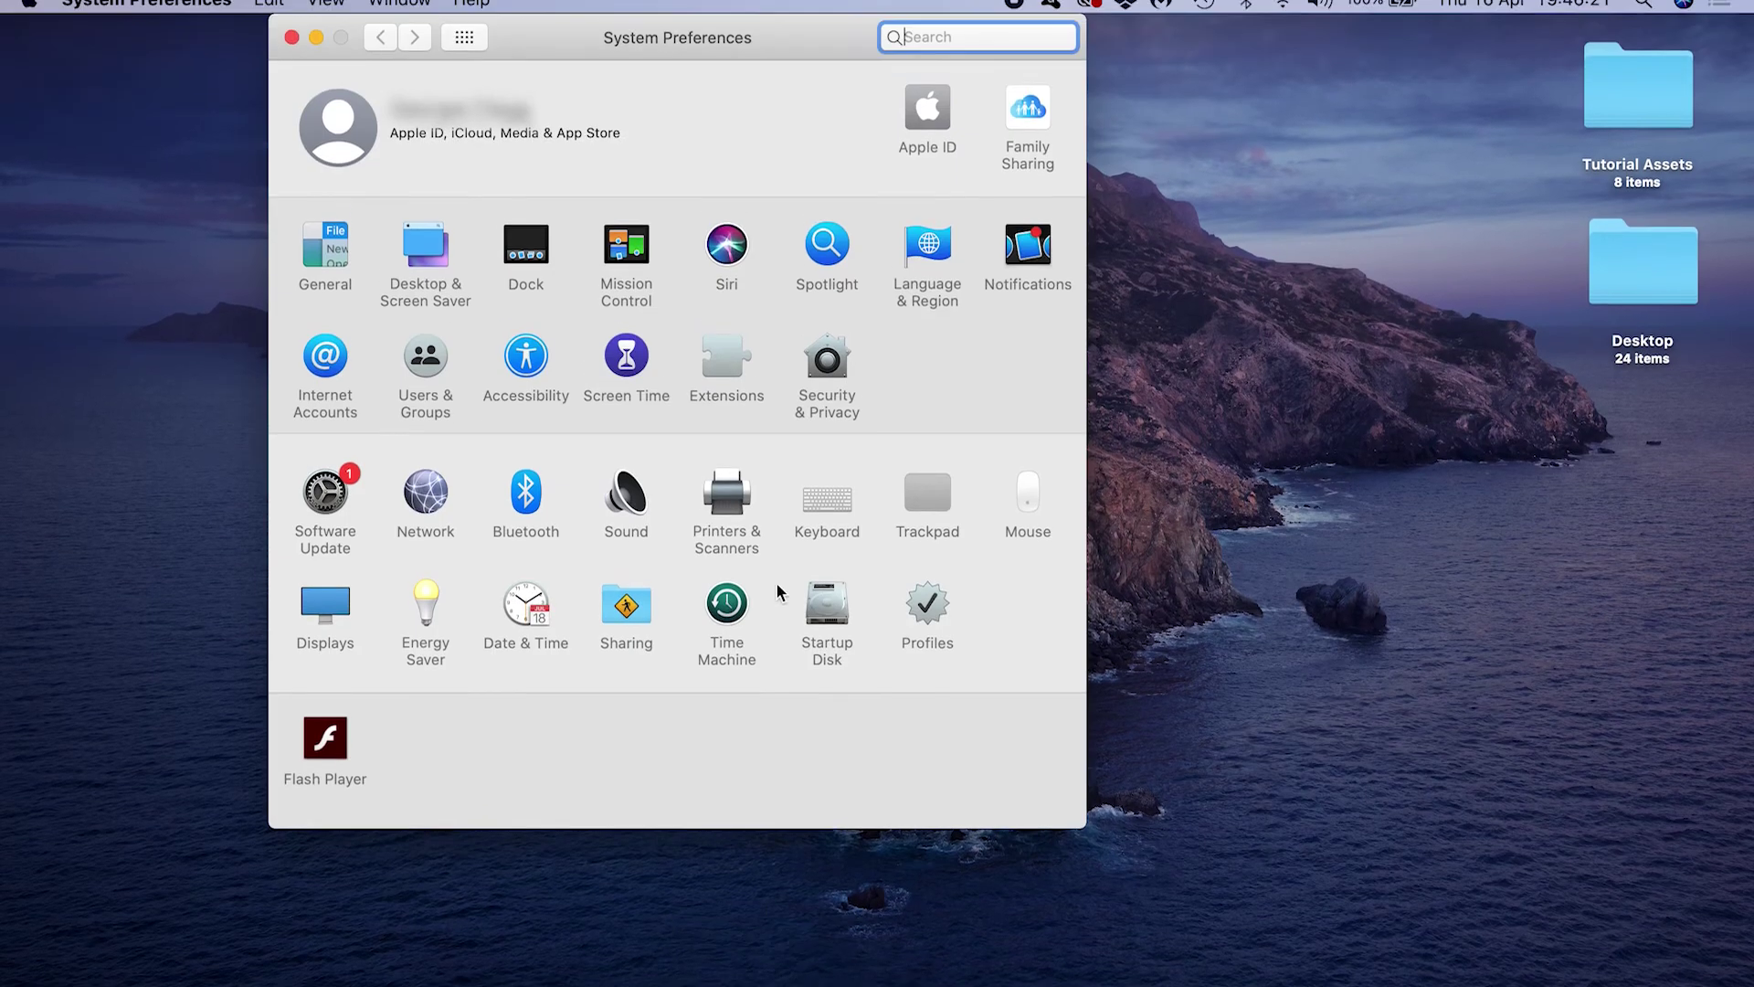
click(332, 629)
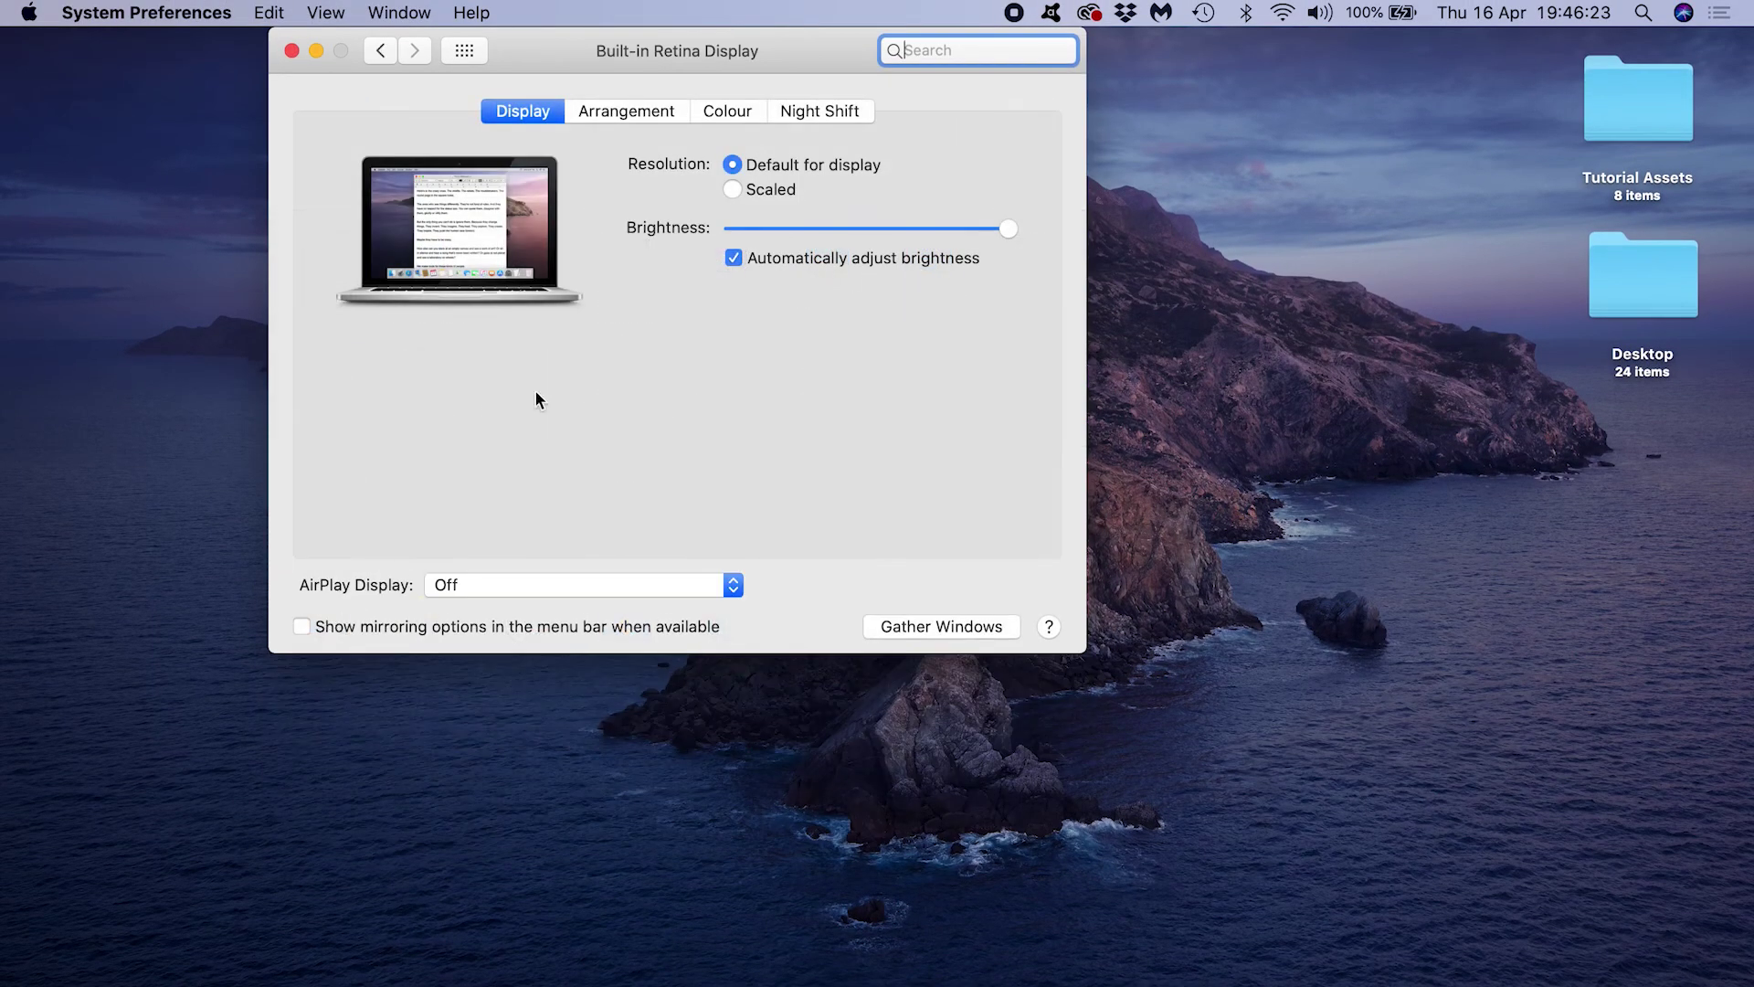
click(627, 110)
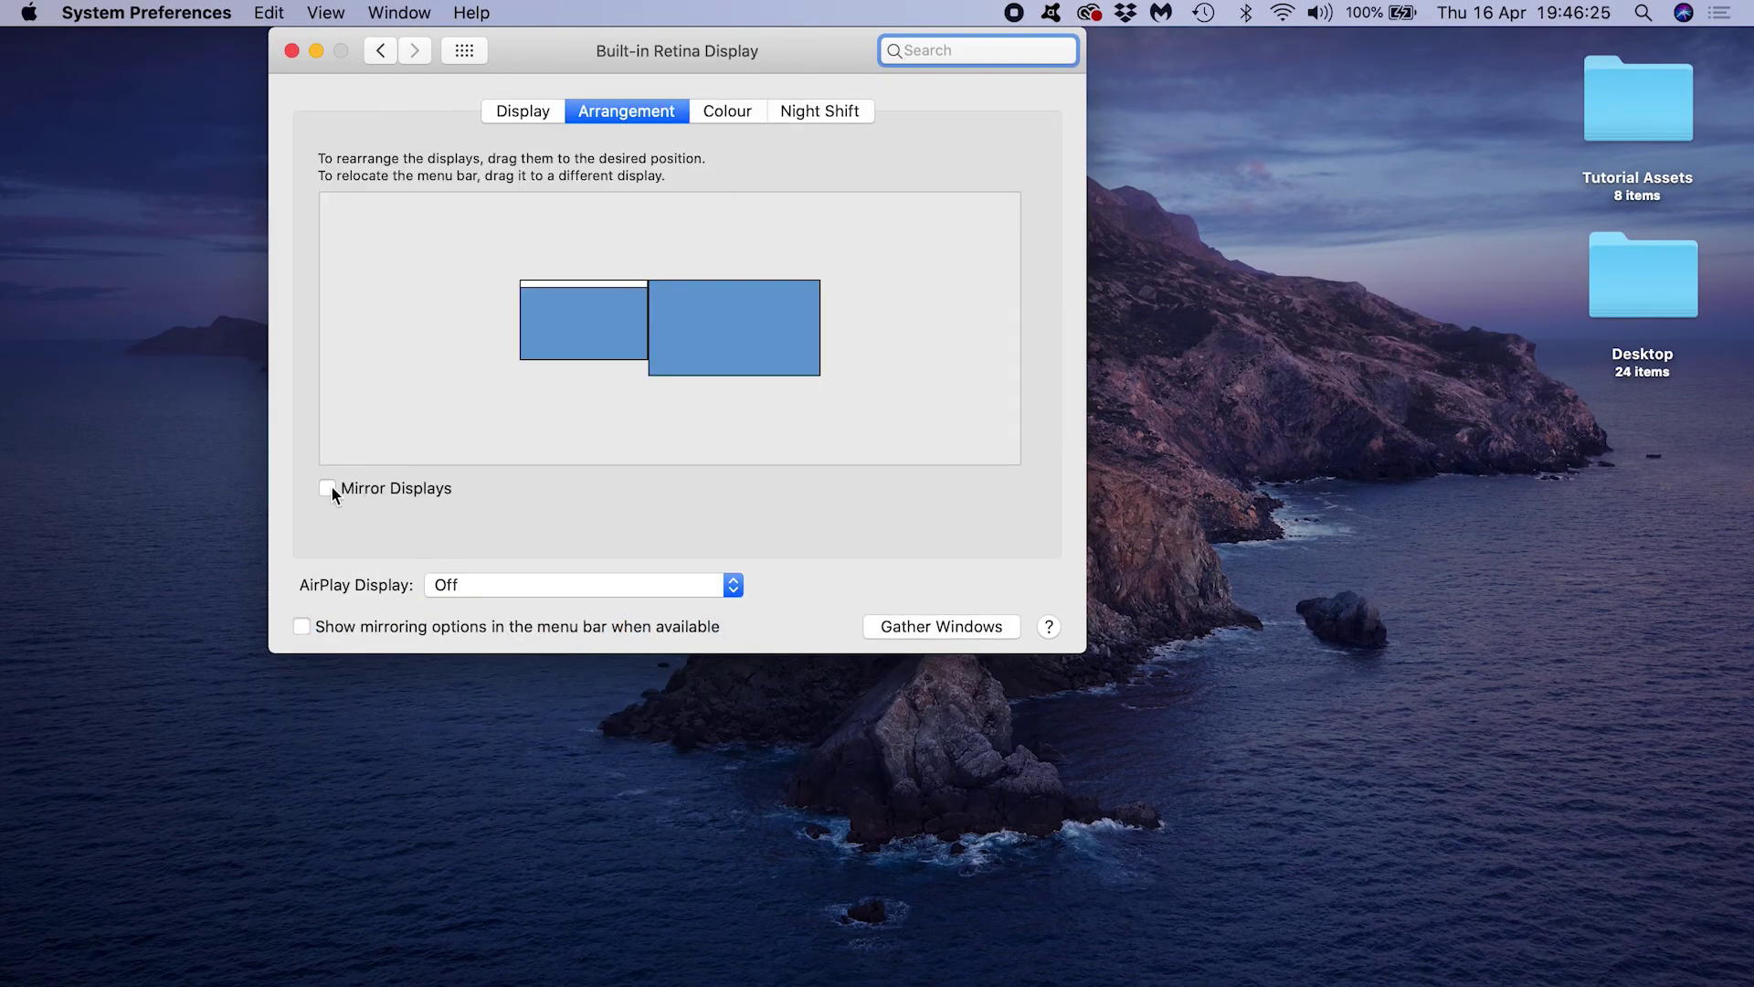